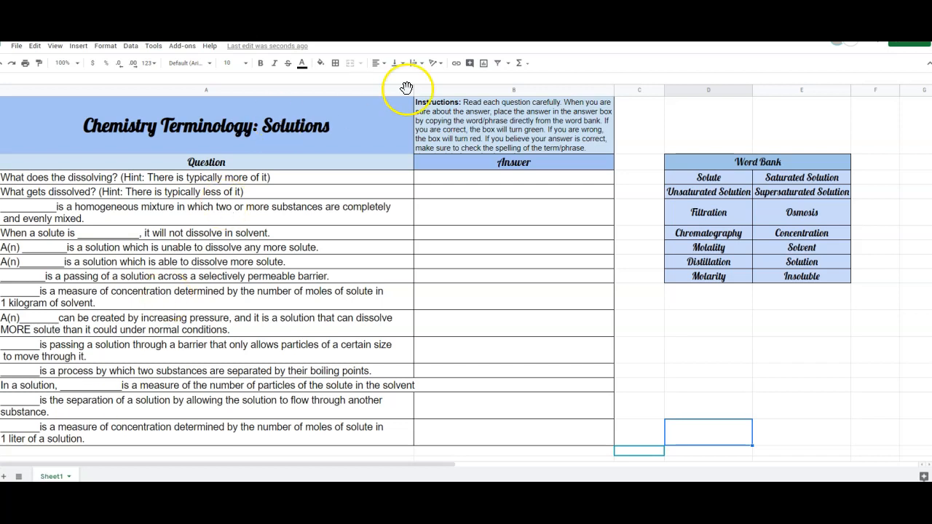
Step: Enter Solvent as the answer to "What does the dissolving?"
{"action": "left_click", "coordinate": [474, 182]}
{"action": "type", "text": "Solvent"}
{"action": "key", "text": "Return"}
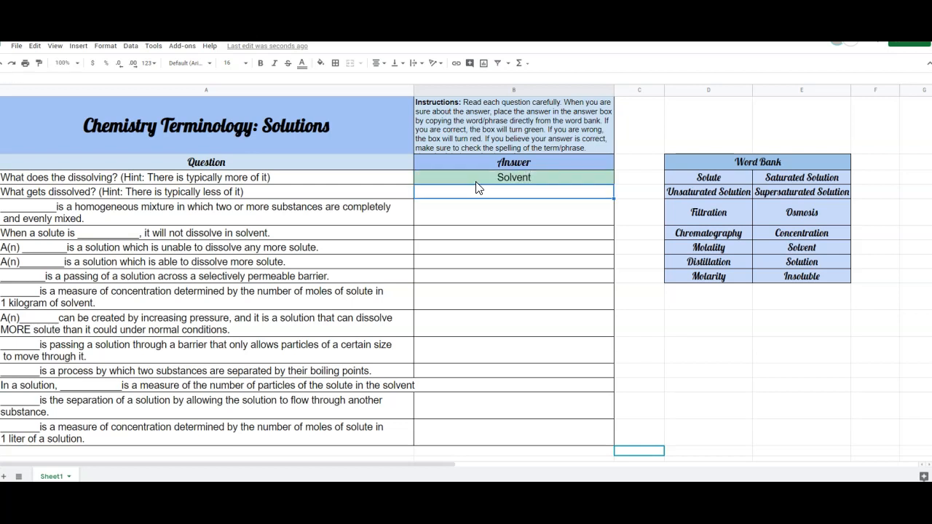
Step: Enter Solvent as the answer to "What gets dissolved?" to try an incorrect response
{"action": "left_click", "coordinate": [506, 181]}
{"action": "left_click", "coordinate": [509, 192]}
{"action": "type", "text": "Solvent"}
{"action": "key", "text": "Return"}
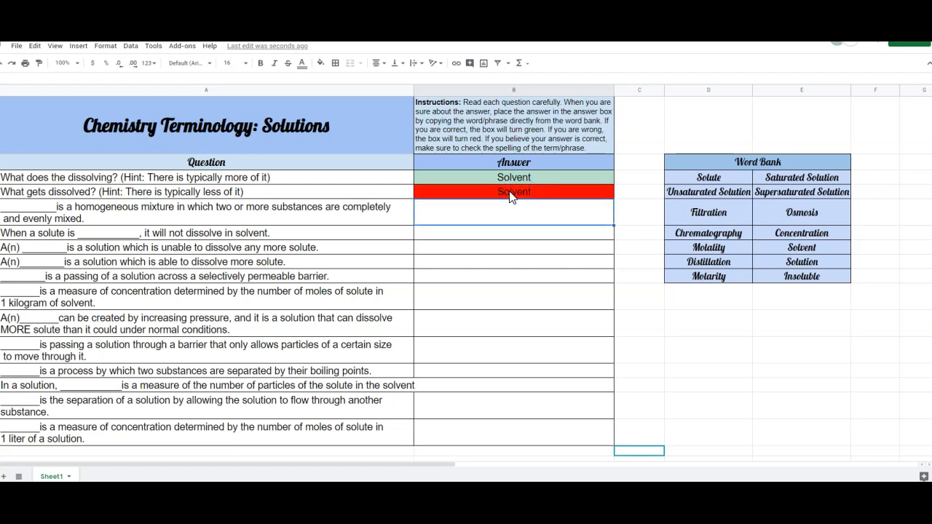
Step: Change the answer to "What gets dissolved?" to Solute
{"action": "left_click", "coordinate": [510, 194]}
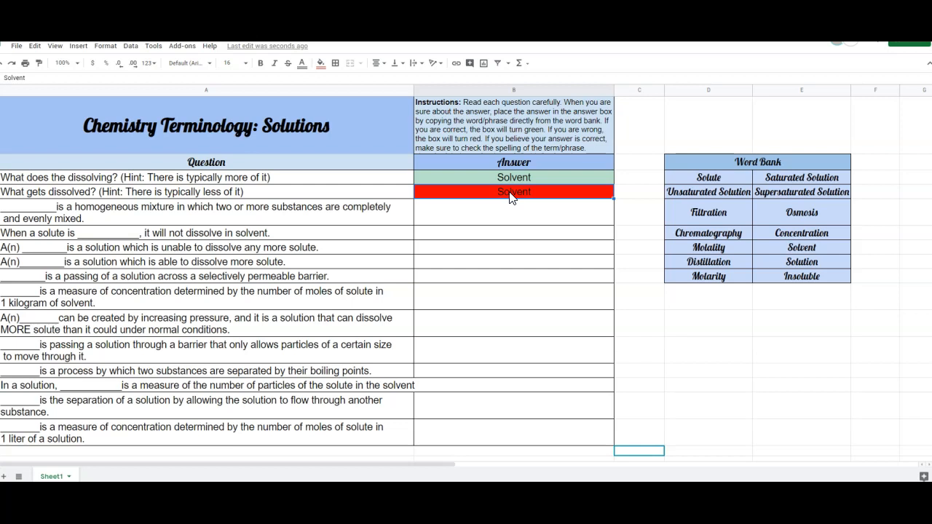
{"action": "double_click", "coordinate": [509, 193]}
{"action": "type", "text": "ute"}
{"action": "left_click", "coordinate": [513, 231]}
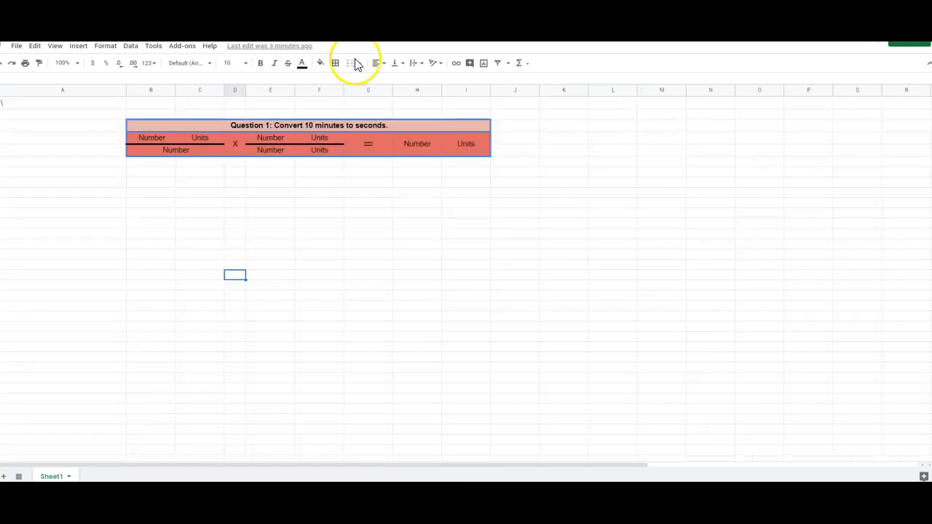
Step: Enter 10 as the number in the first fraction's numerator of the minutes-to-seconds conversion
{"action": "left_click", "coordinate": [358, 174]}
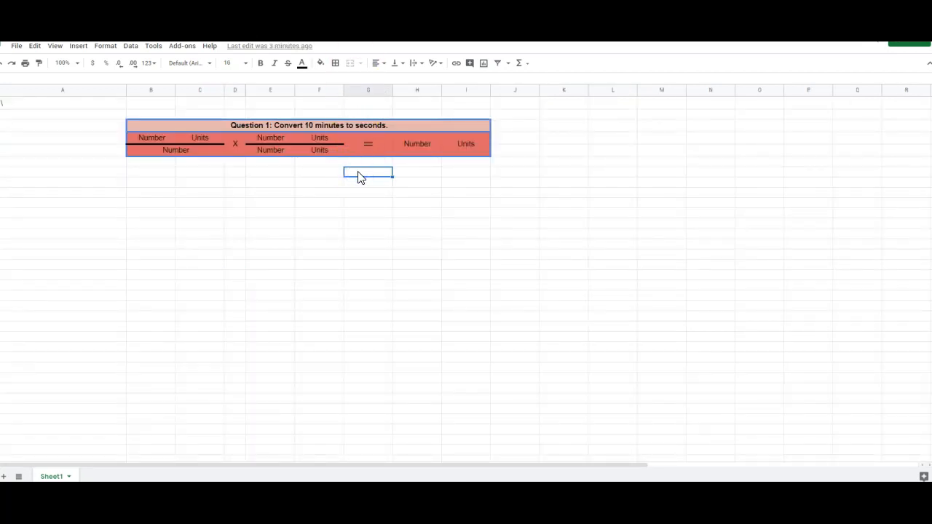
{"action": "left_click", "coordinate": [165, 138]}
{"action": "double_click", "coordinate": [148, 141]}
{"action": "type", "text": "10"}
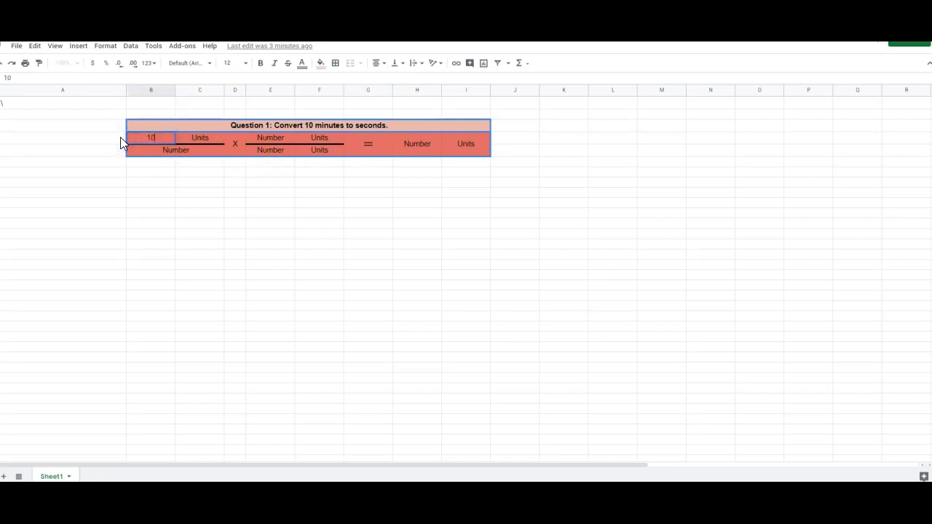
{"action": "key", "text": "Return"}
Step: Replace the units in the first fraction's numerator with minutes
{"action": "left_click", "coordinate": [200, 141]}
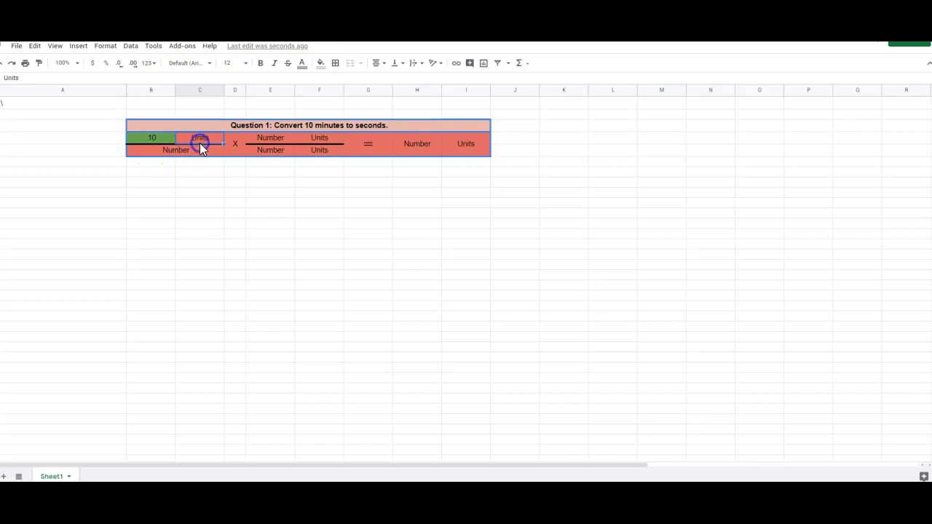
{"action": "double_click", "coordinate": [200, 141]}
{"action": "left_click", "coordinate": [214, 141]}
{"action": "left_click_drag", "start_coordinate": [187, 139], "coordinate": [167, 137]}
{"action": "type", "text": "minutes"}
{"action": "key", "text": "Return"}
{"action": "left_click", "coordinate": [213, 188]}
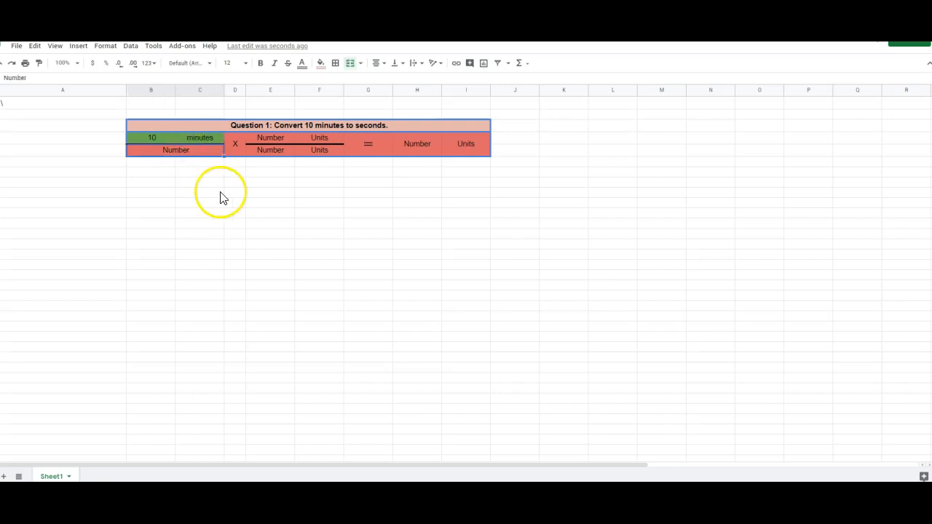
Step: Replace the placeholder in the first fraction's denominator with 1
{"action": "left_click", "coordinate": [250, 223]}
{"action": "double_click", "coordinate": [189, 149]}
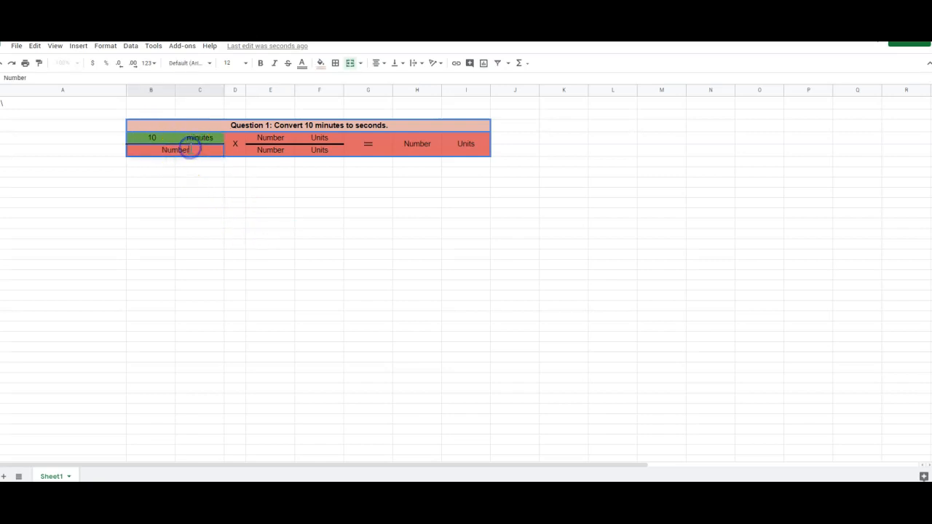
{"action": "left_click_drag", "start_coordinate": [191, 149], "coordinate": [143, 150]}
{"action": "type", "text": "2"}
{"action": "key", "text": "Return"}
{"action": "left_click", "coordinate": [184, 149]}
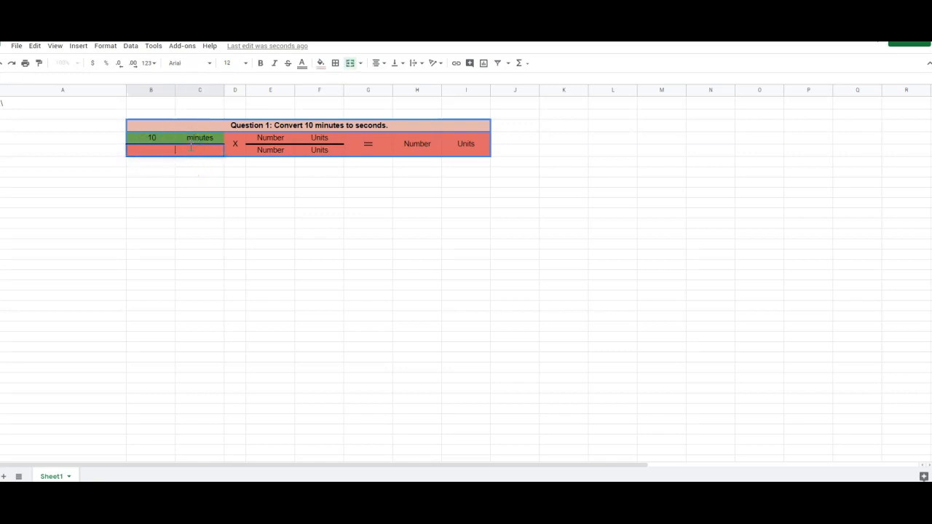
{"action": "type", "text": "1"}
{"action": "left_click", "coordinate": [218, 212]}
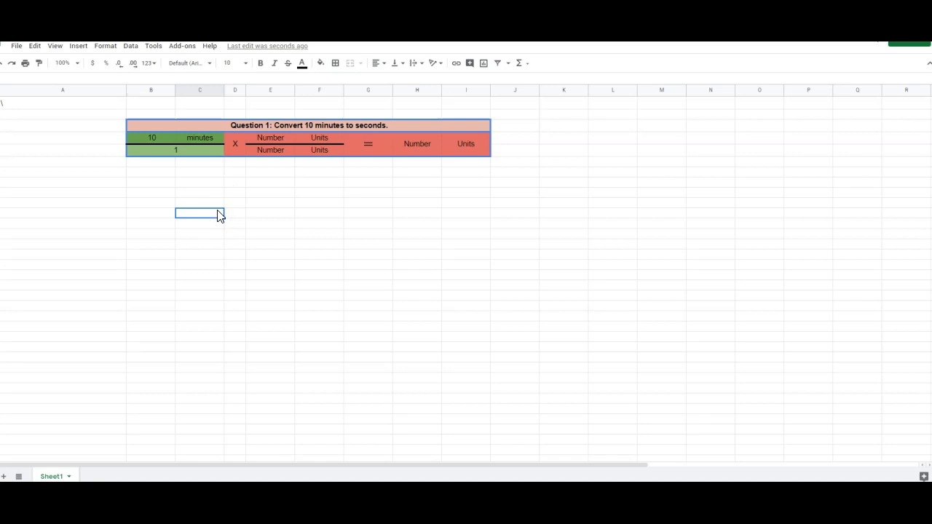
Step: Fill the conversion factor's numerator with 60 as the number and Seconds as the units
{"action": "left_click", "coordinate": [236, 147]}
{"action": "left_click", "coordinate": [271, 143]}
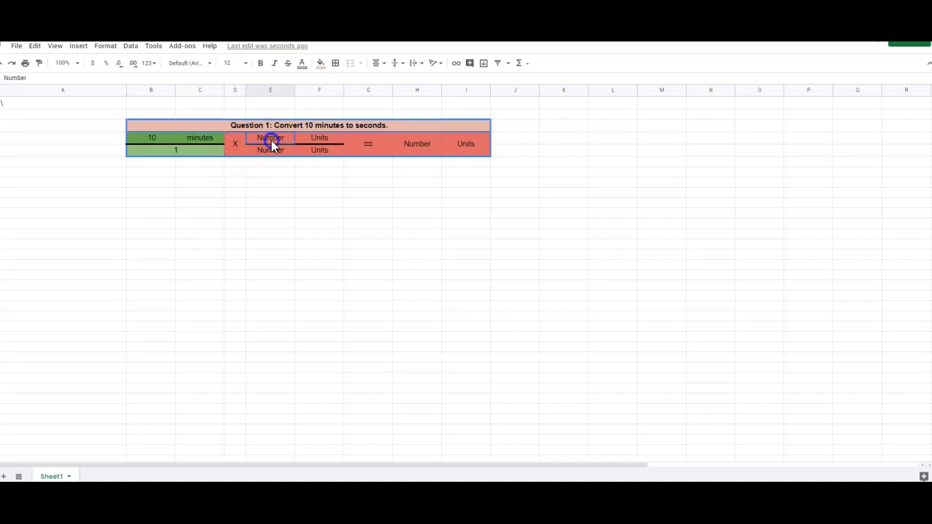
{"action": "left_click_drag", "start_coordinate": [283, 139], "coordinate": [239, 144]}
{"action": "type", "text": "60"}
{"action": "key", "text": "Return"}
{"action": "left_click", "coordinate": [326, 138]}
{"action": "type", "text": "Seconds"}
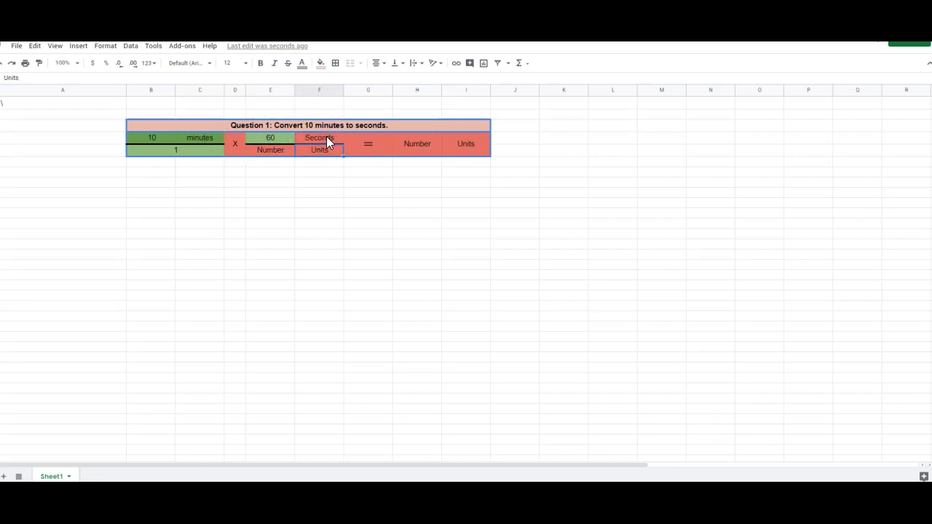
Step: Enter seconds as the units in the conversion factor's denominator to try a wrong answer
{"action": "double_click", "coordinate": [327, 150]}
{"action": "left_click_drag", "start_coordinate": [335, 151], "coordinate": [286, 147]}
{"action": "type", "text": "seconds"}
{"action": "key", "text": "Return"}
{"action": "left_click", "coordinate": [318, 193]}
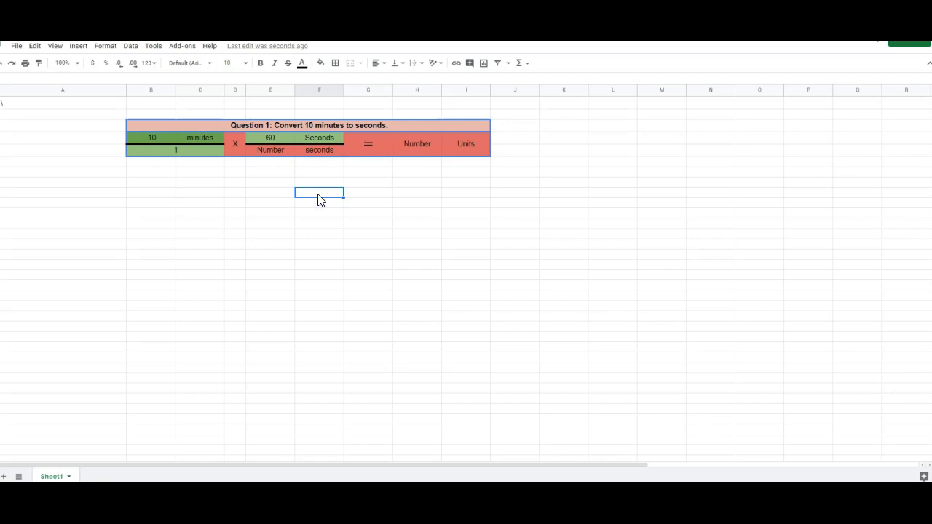
{"action": "left_click", "coordinate": [414, 143]}
{"action": "left_click", "coordinate": [468, 154]}
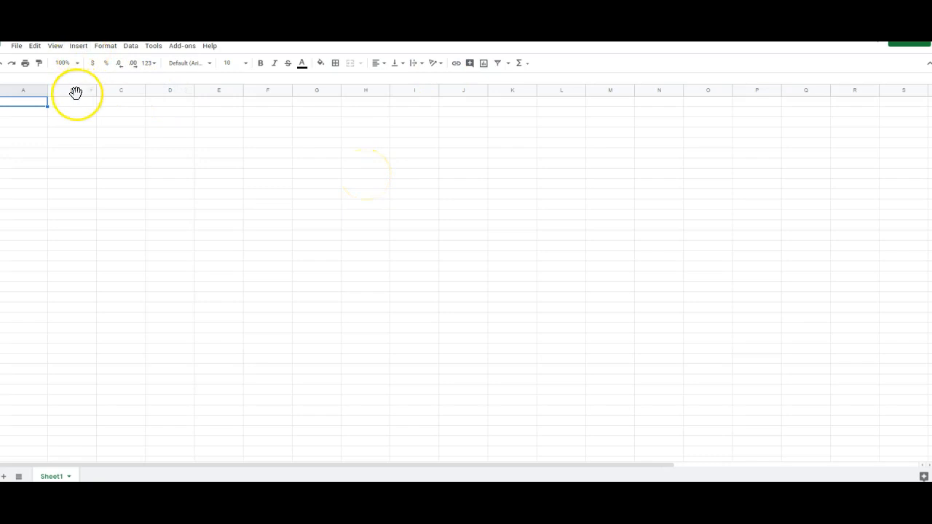
Step: Enter "Type in your question" in cell A1 of the blank sheet and select A2 as the answer cell
{"action": "type", "text": "Type"}
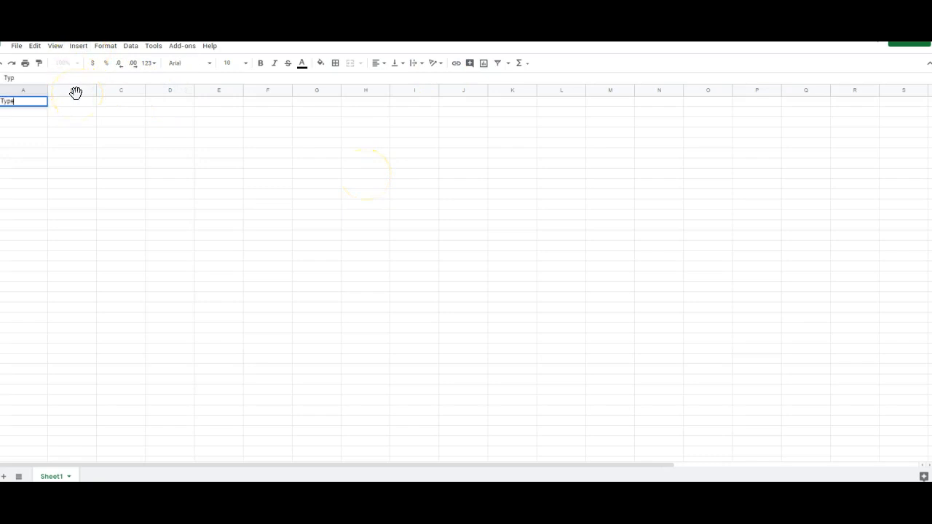
{"action": "type", "text": " in your question"}
{"action": "left_click", "coordinate": [26, 113]}
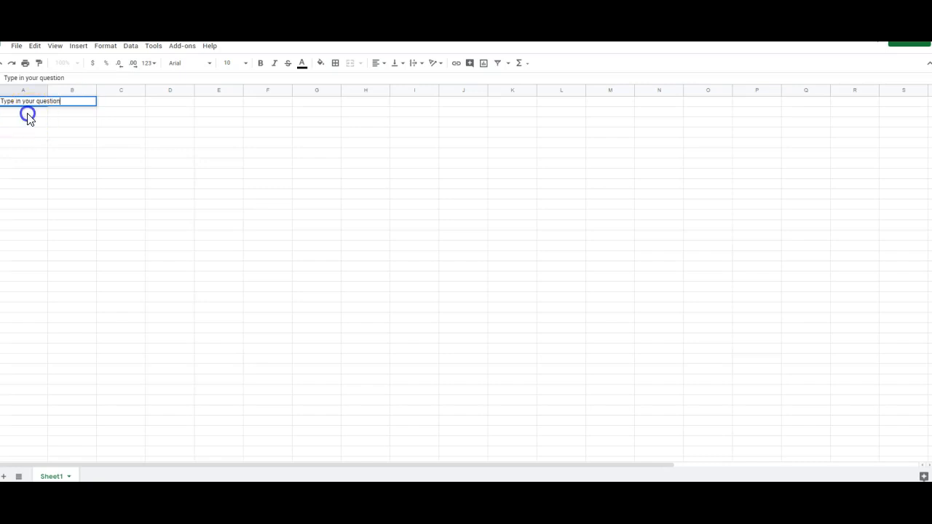
Step: Add a conditional formatting rule to A2 that fills the cell yellow-orange when its text contains Love
{"action": "left_click", "coordinate": [105, 46]}
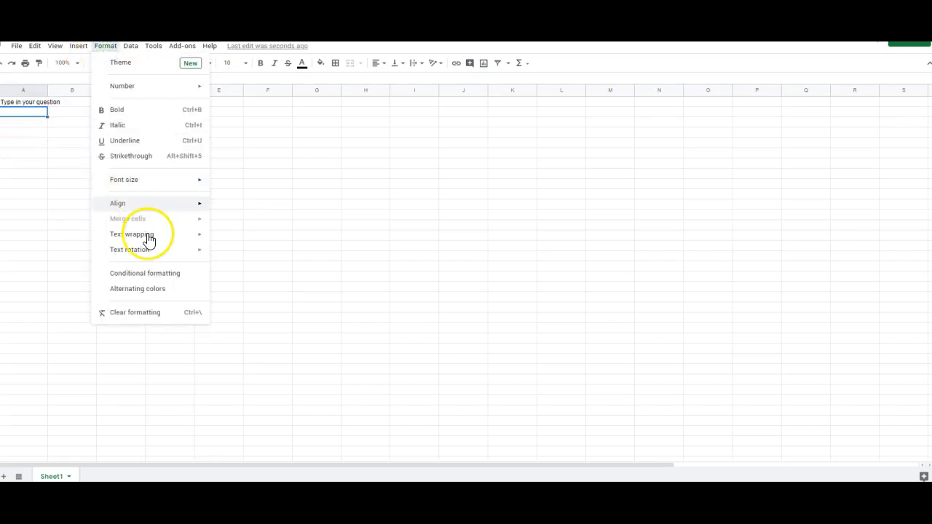
{"action": "left_click", "coordinate": [156, 275]}
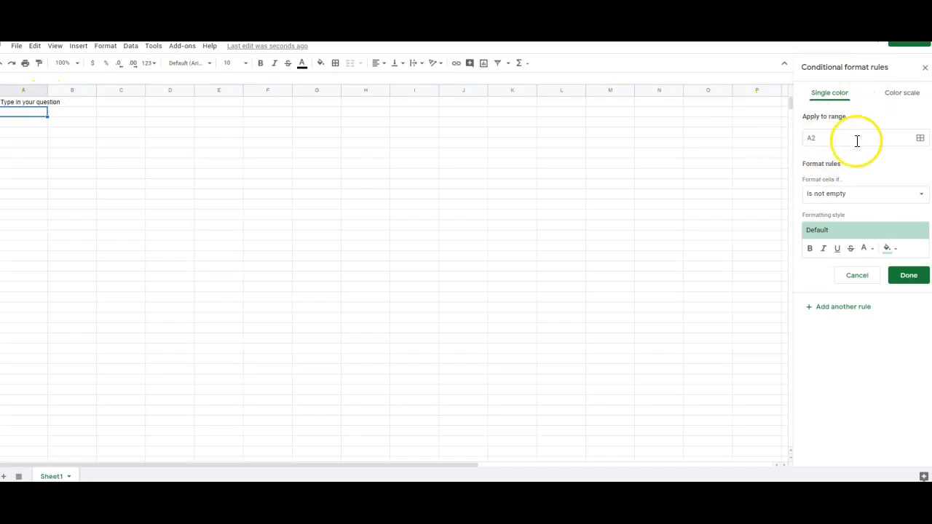
{"action": "left_click", "coordinate": [847, 197]}
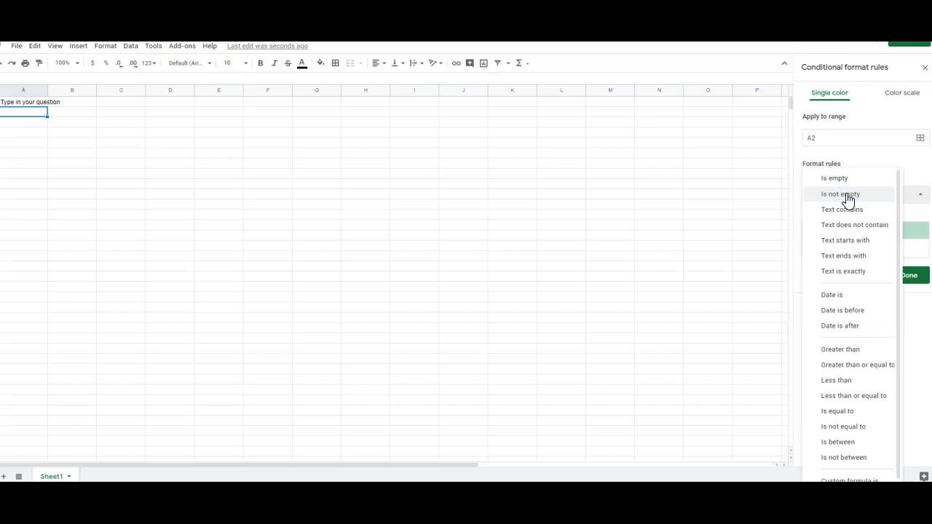
{"action": "left_click", "coordinate": [848, 211]}
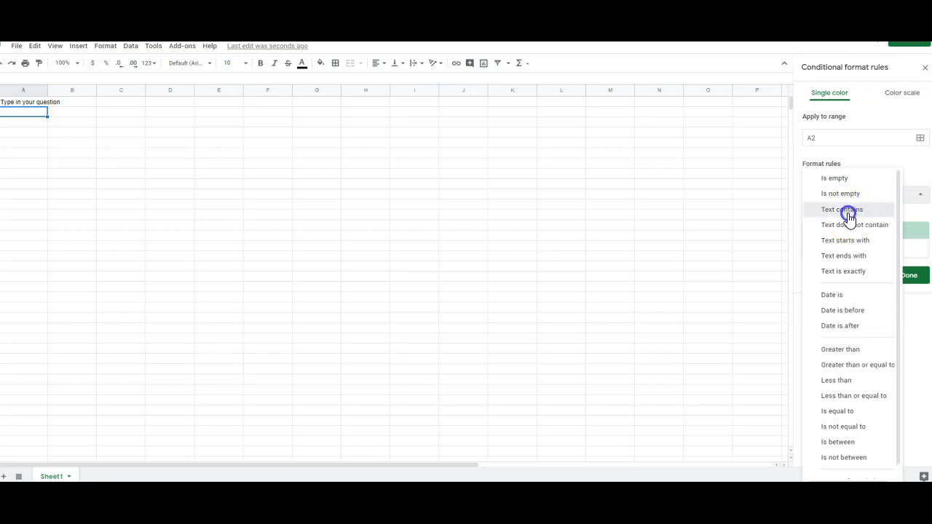
{"action": "left_click", "coordinate": [849, 215]}
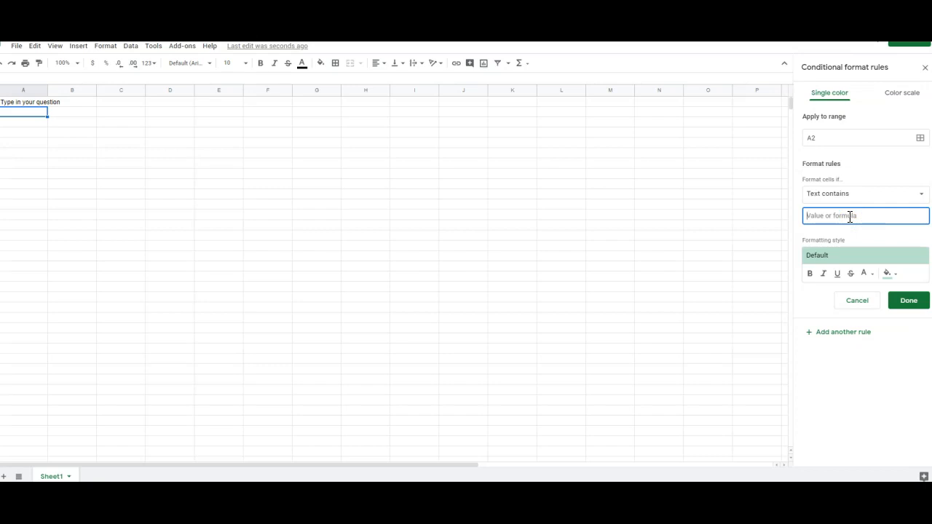
{"action": "type", "text": "Love"}
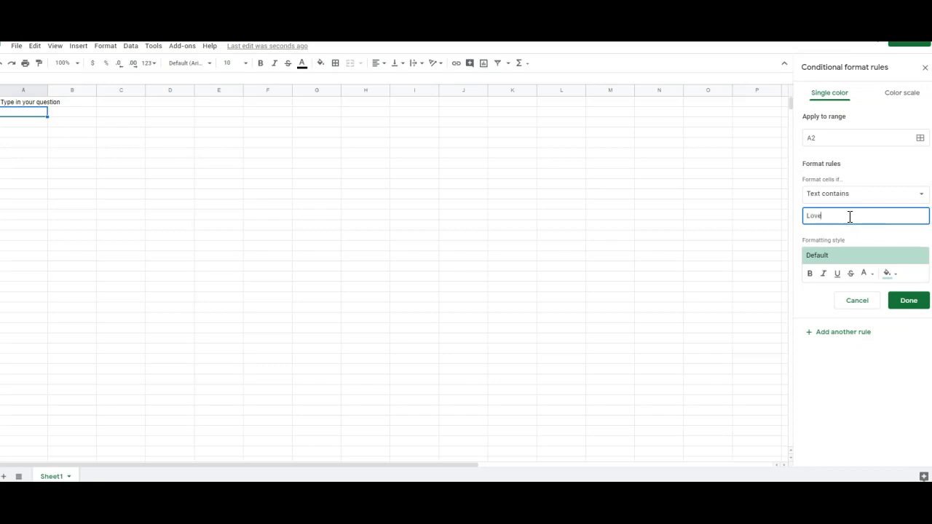
{"action": "left_click", "coordinate": [887, 273]}
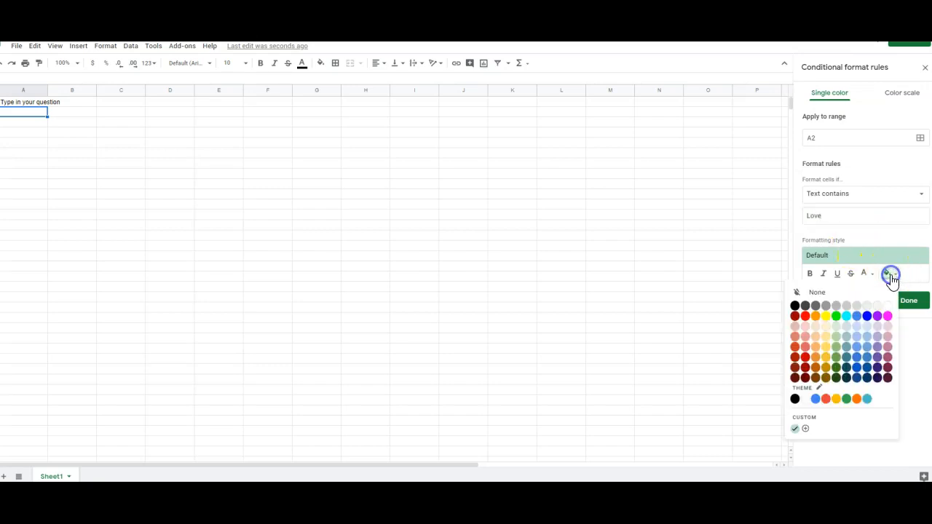
{"action": "left_click", "coordinate": [827, 347]}
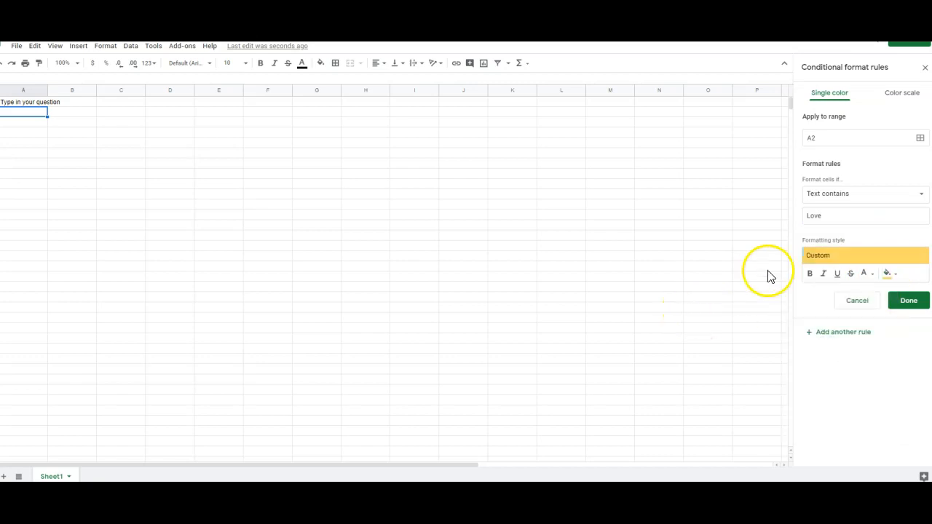
{"action": "left_click", "coordinate": [903, 301]}
Step: Add a second rule to A2 that fills the cell magenta when its text does not contain Love
{"action": "left_click", "coordinate": [843, 134]}
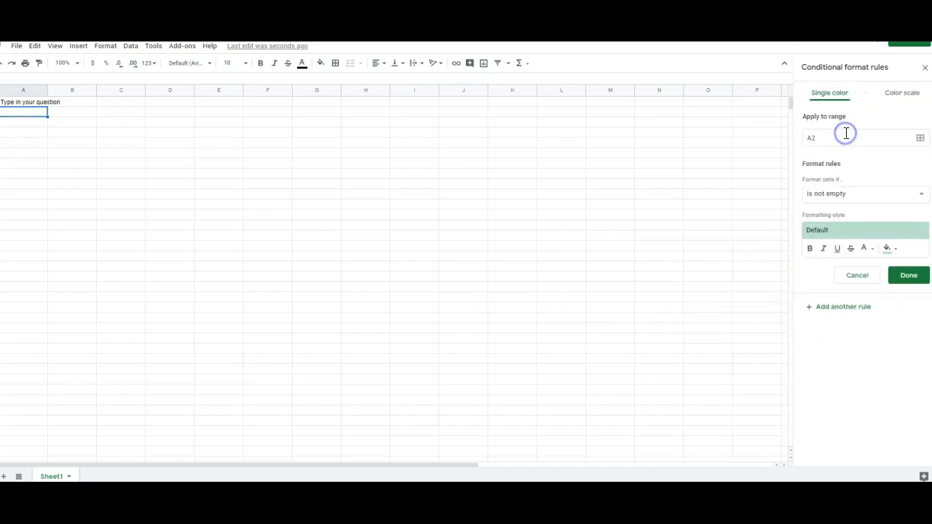
{"action": "left_click", "coordinate": [834, 195]}
{"action": "left_click", "coordinate": [849, 228]}
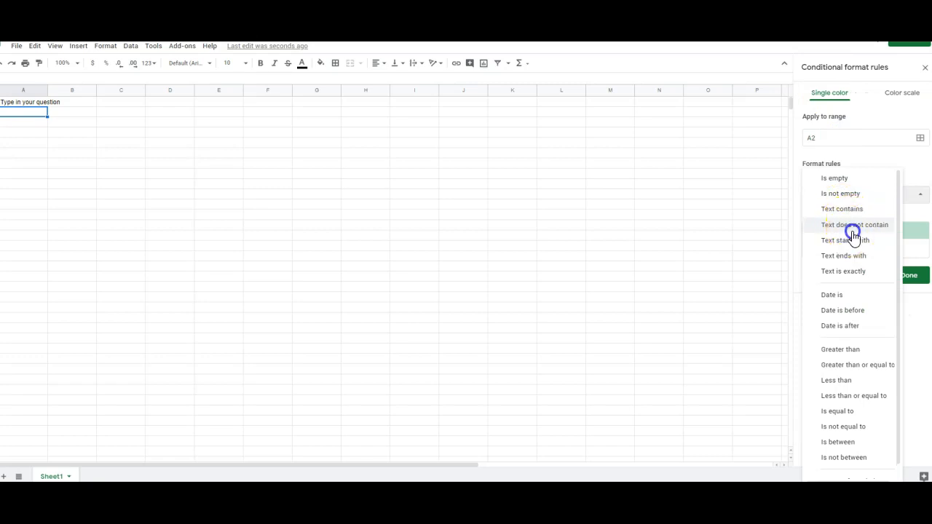
{"action": "left_click", "coordinate": [855, 215]}
{"action": "type", "text": "Love"}
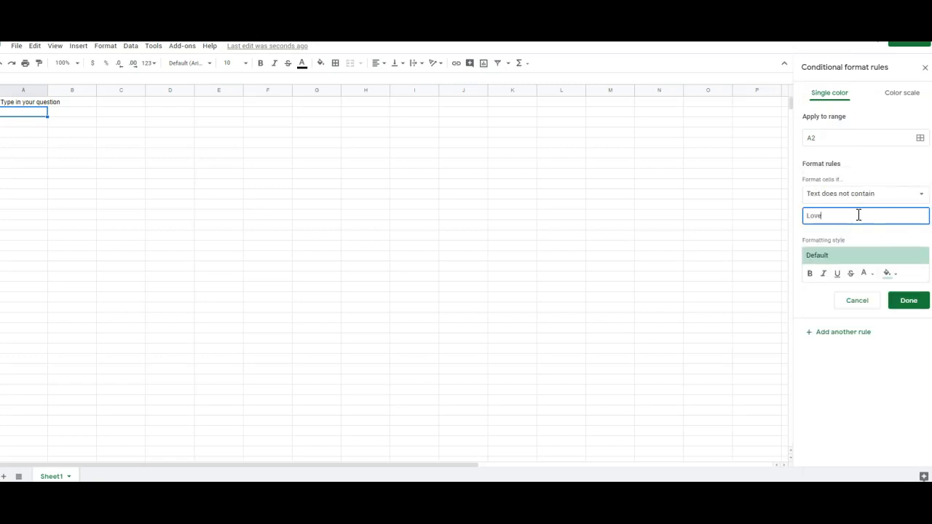
{"action": "left_click", "coordinate": [886, 273]}
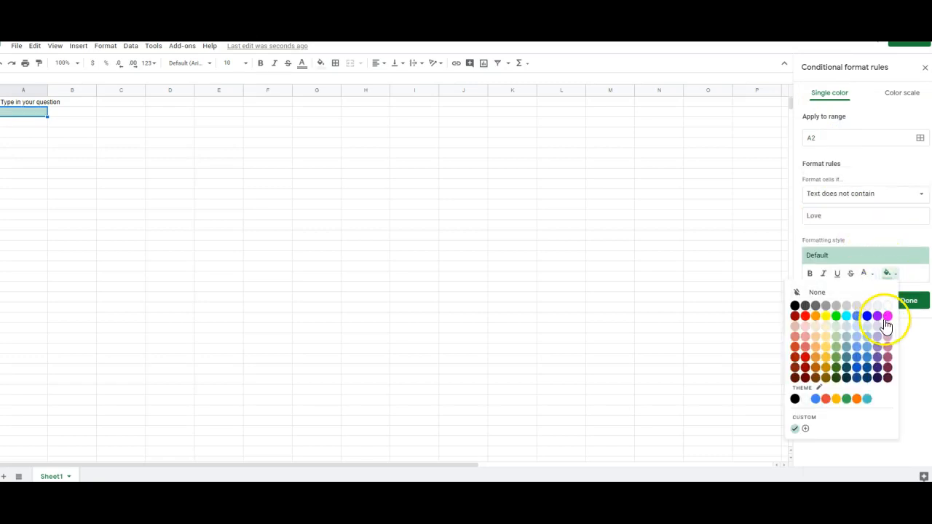
{"action": "left_click", "coordinate": [887, 318]}
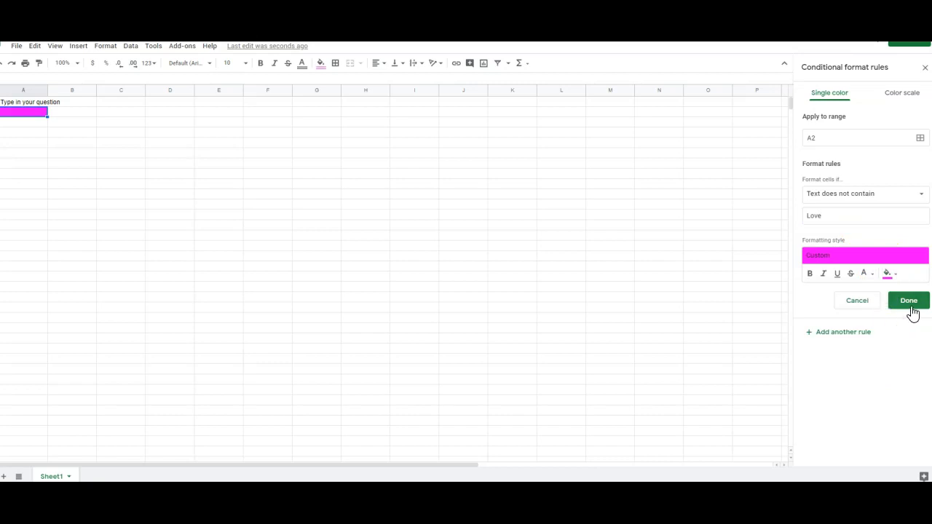
{"action": "left_click", "coordinate": [911, 308]}
Step: Add a third rule to A2 that fills the cell red when it is empty
{"action": "left_click", "coordinate": [850, 170]}
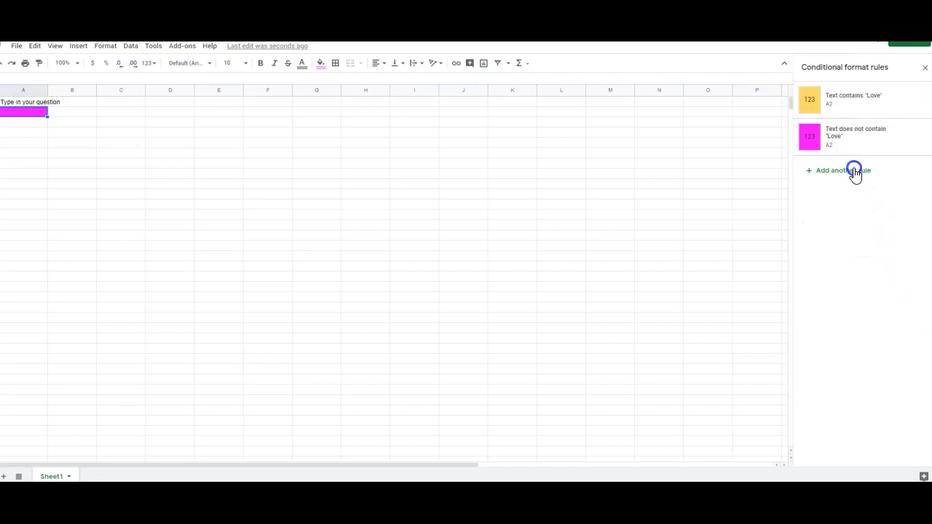
{"action": "left_click", "coordinate": [847, 197]}
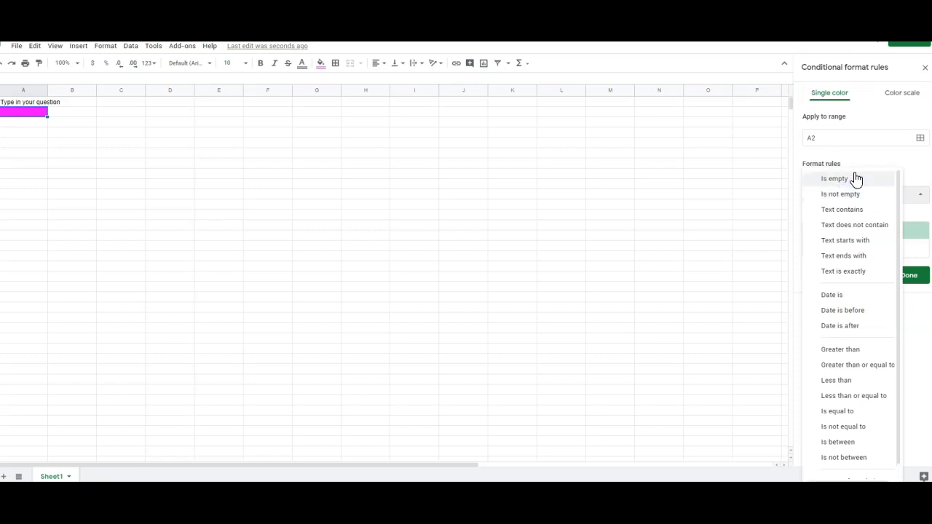
{"action": "left_click", "coordinate": [856, 178]}
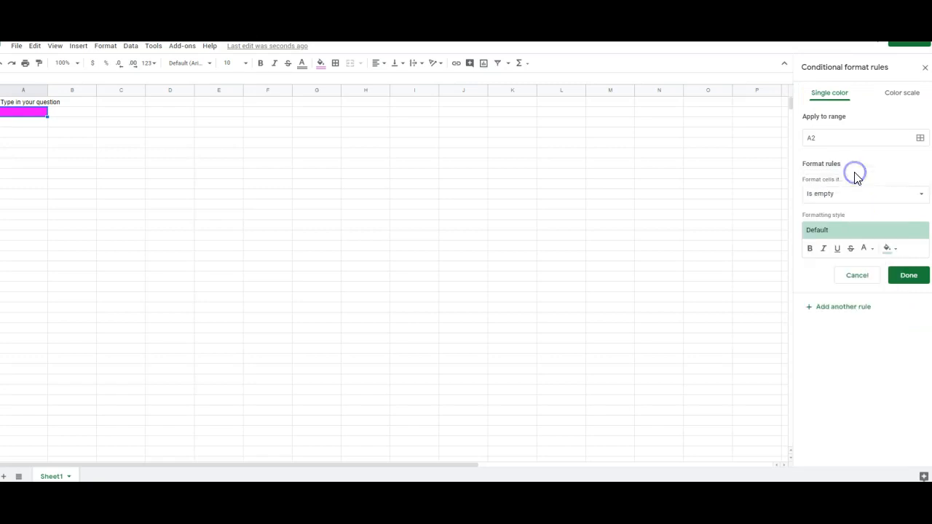
{"action": "left_click", "coordinate": [894, 248]}
{"action": "left_click", "coordinate": [804, 291]}
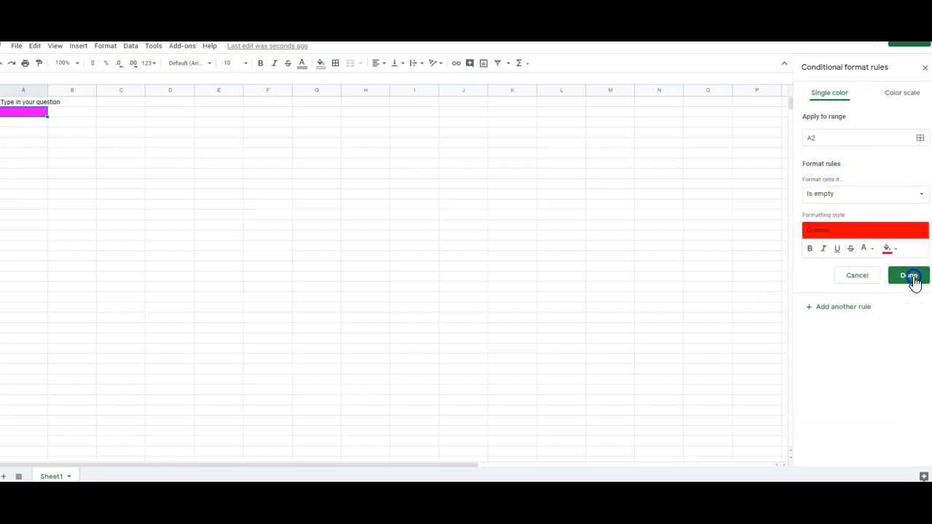
{"action": "left_click", "coordinate": [909, 275]}
{"action": "right_click", "coordinate": [653, 266]}
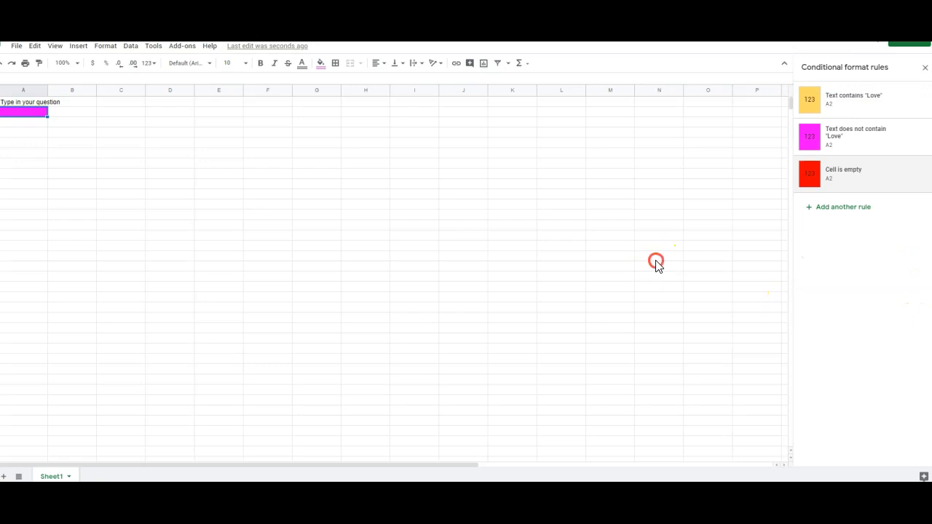
Step: Enter the correct answer Love in cell A2 to test its conditional formatting
{"action": "left_click", "coordinate": [25, 115]}
{"action": "type", "text": "Love"}
{"action": "key", "text": "Return"}
{"action": "left_click", "coordinate": [119, 177]}
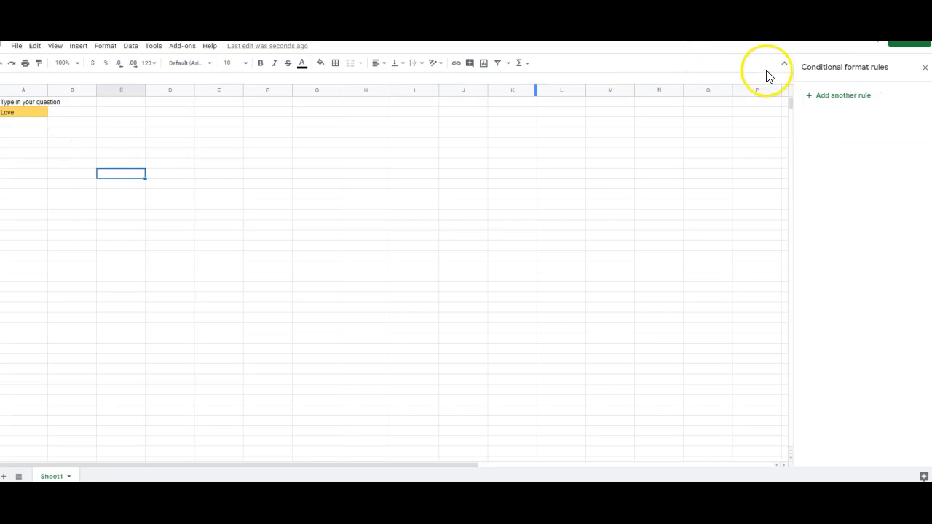
Step: Start a colour scale conditional formatting rule for cell B2 with its minpoint set to the number 0
{"action": "left_click", "coordinate": [72, 112]}
{"action": "left_click", "coordinate": [825, 95]}
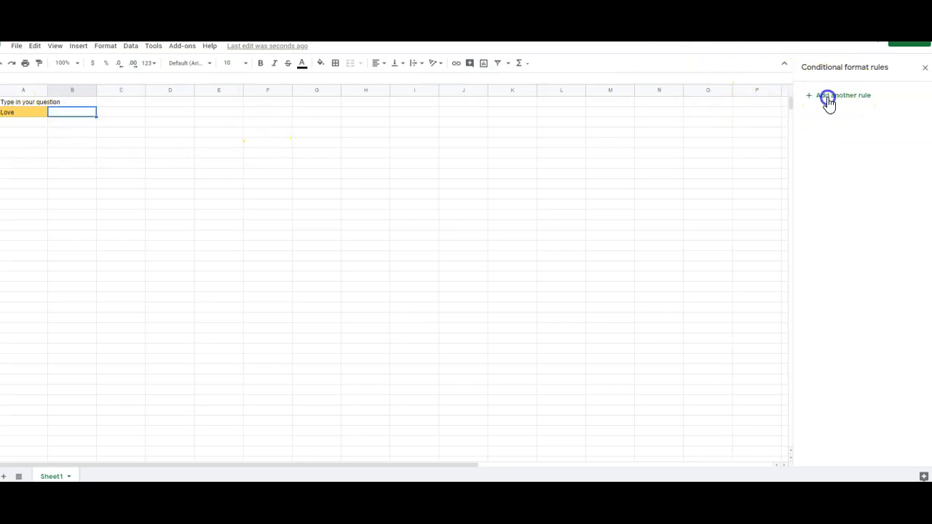
{"action": "left_click", "coordinate": [892, 94]}
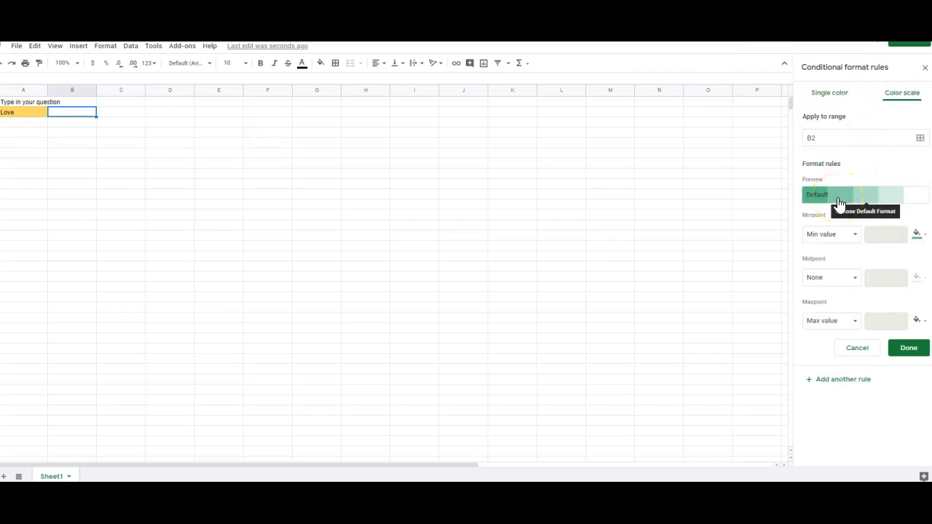
{"action": "left_click", "coordinate": [837, 235]}
{"action": "left_click", "coordinate": [837, 251]}
{"action": "left_click", "coordinate": [889, 232]}
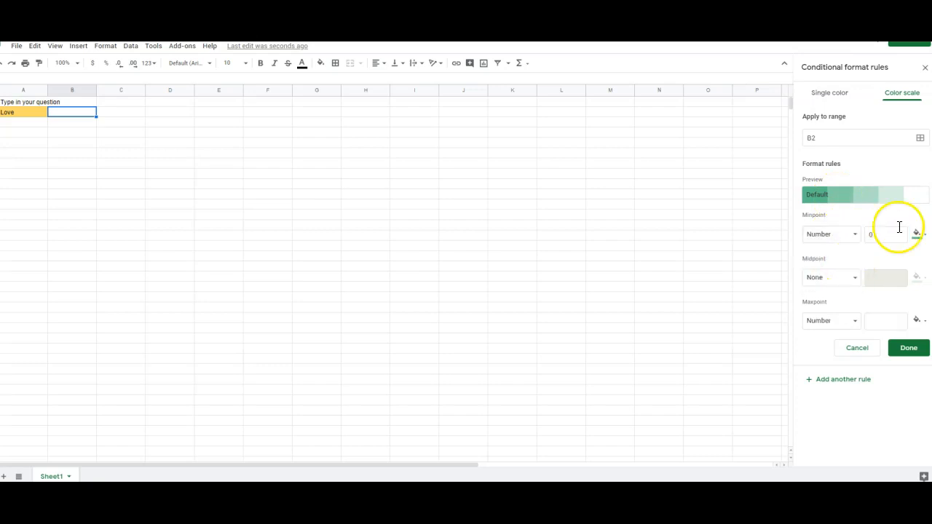
{"action": "left_click", "coordinate": [848, 235]}
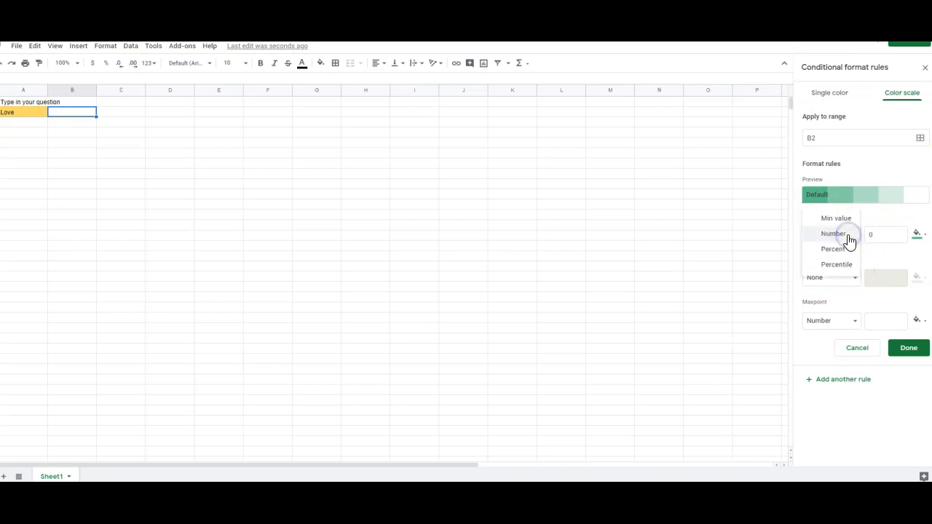
Step: Set the colour scale's maxpoint to the number 10 and save the rule for B2
{"action": "left_click", "coordinate": [853, 322]}
{"action": "left_click", "coordinate": [845, 304]}
{"action": "left_click", "coordinate": [844, 323]}
{"action": "left_click", "coordinate": [842, 334]}
{"action": "left_click", "coordinate": [878, 322]}
{"action": "type", "text": "1"}
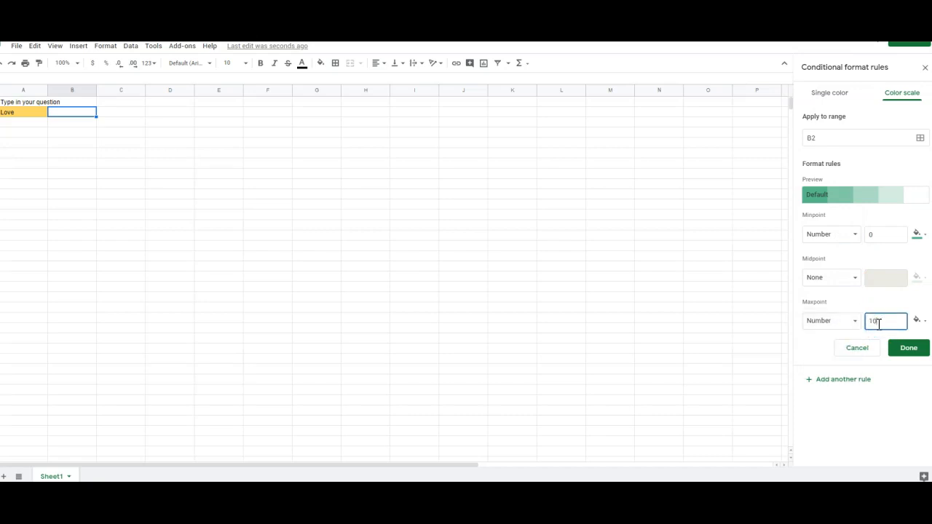
{"action": "type", "text": "0"}
{"action": "left_click", "coordinate": [908, 347]}
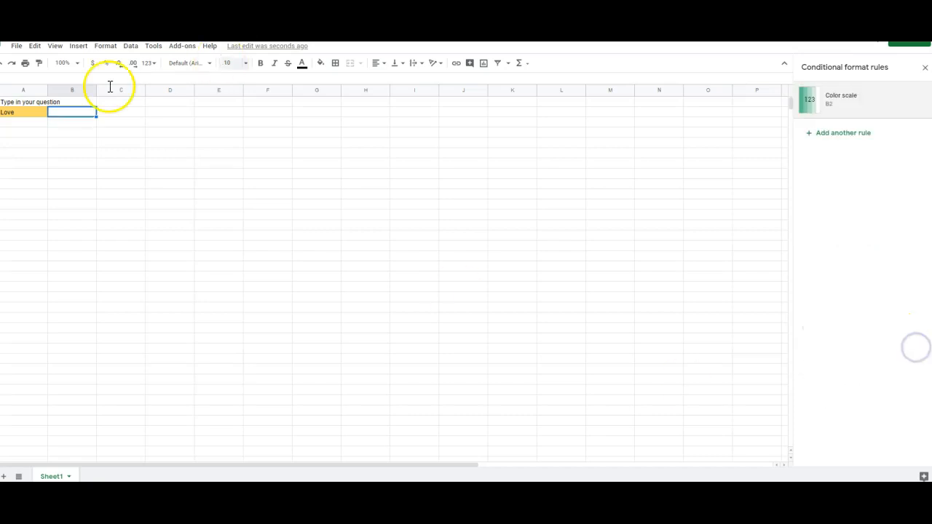
Step: Test the colour scale in B2 by entering 1, 10 and 9 in turn
{"action": "double_click", "coordinate": [93, 112]}
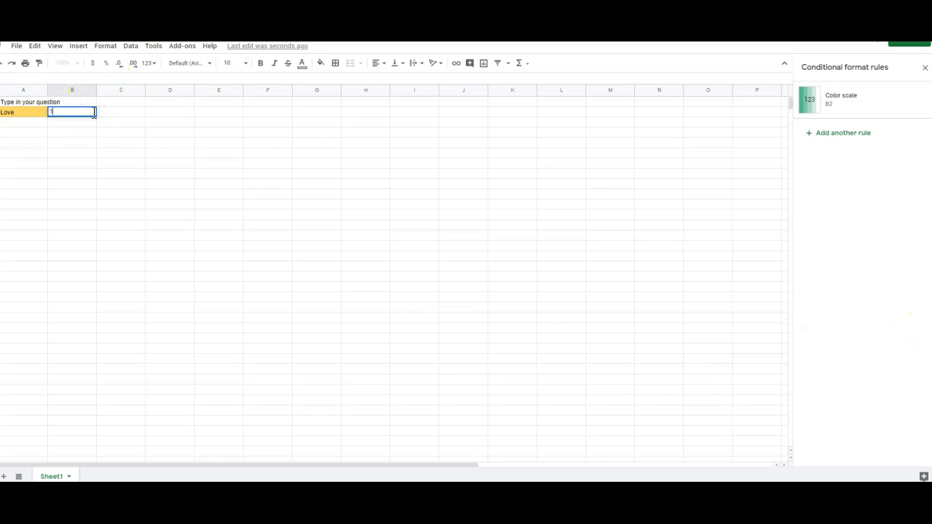
{"action": "type", "text": "1"}
{"action": "left_click", "coordinate": [94, 134]}
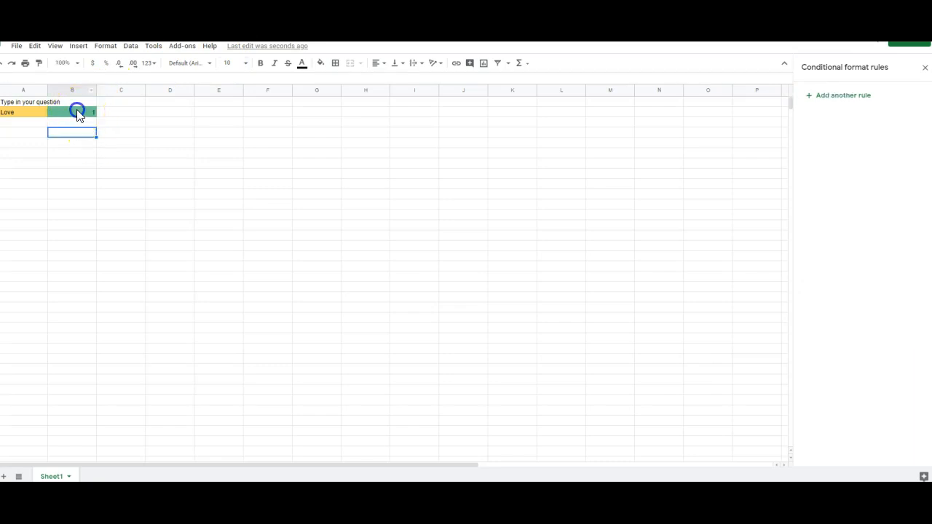
{"action": "left_click", "coordinate": [77, 112]}
{"action": "type", "text": "10"}
{"action": "key", "text": "Return"}
{"action": "left_click", "coordinate": [78, 112]}
{"action": "type", "text": "9"}
{"action": "key", "text": "Return"}
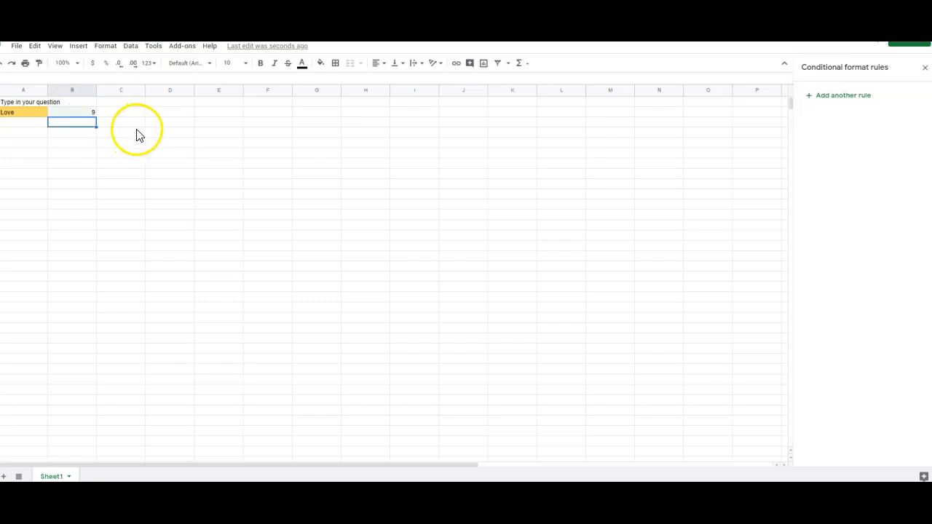